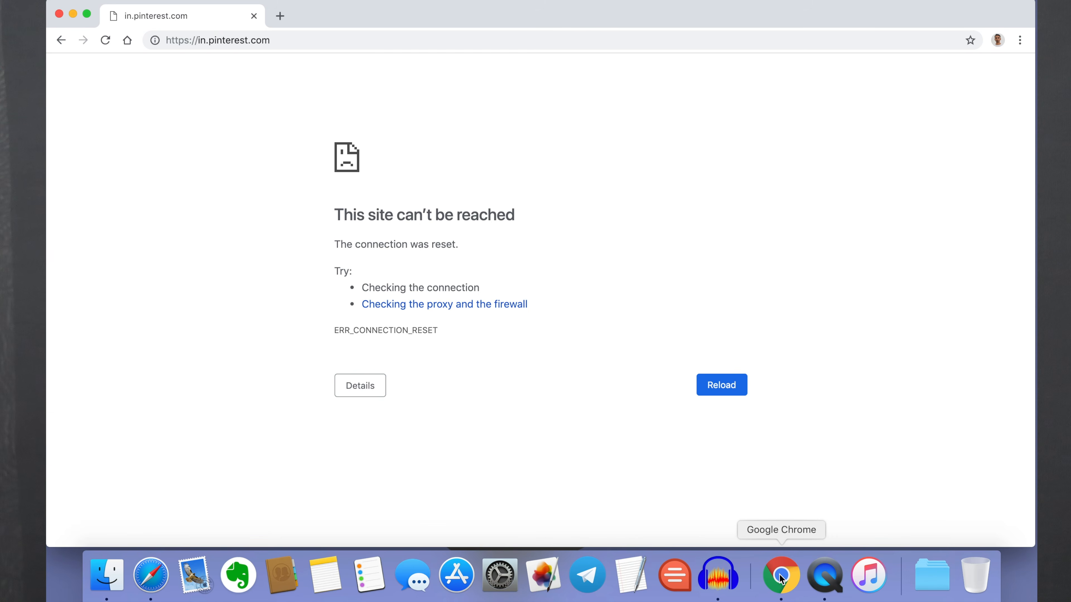
Step: Switch to Safari and load pinterest.com to check whether the site can be reached there
left_click(152, 566)
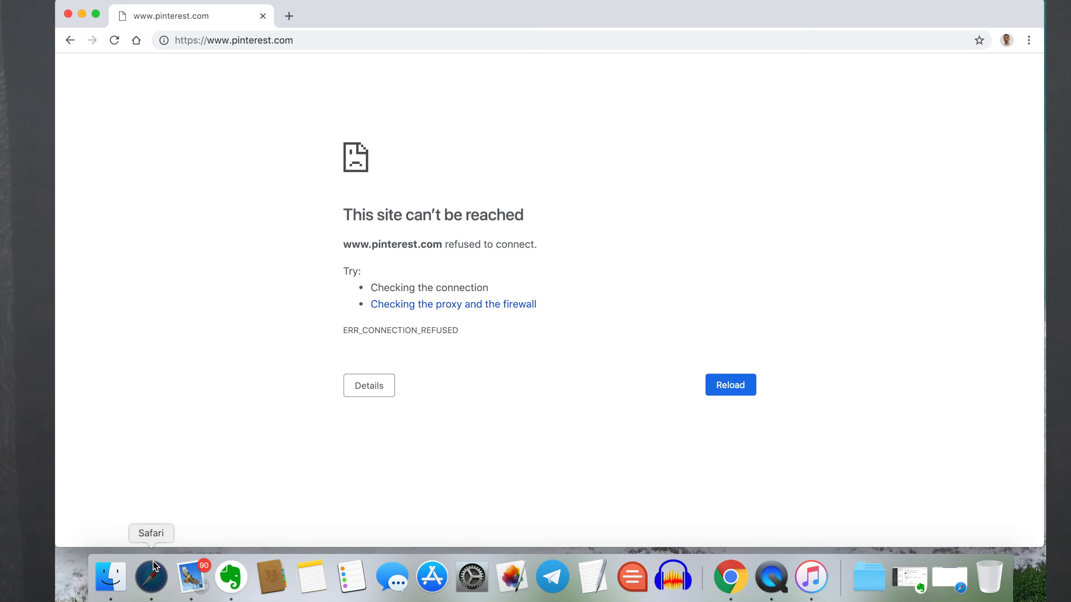
left_click(438, 12)
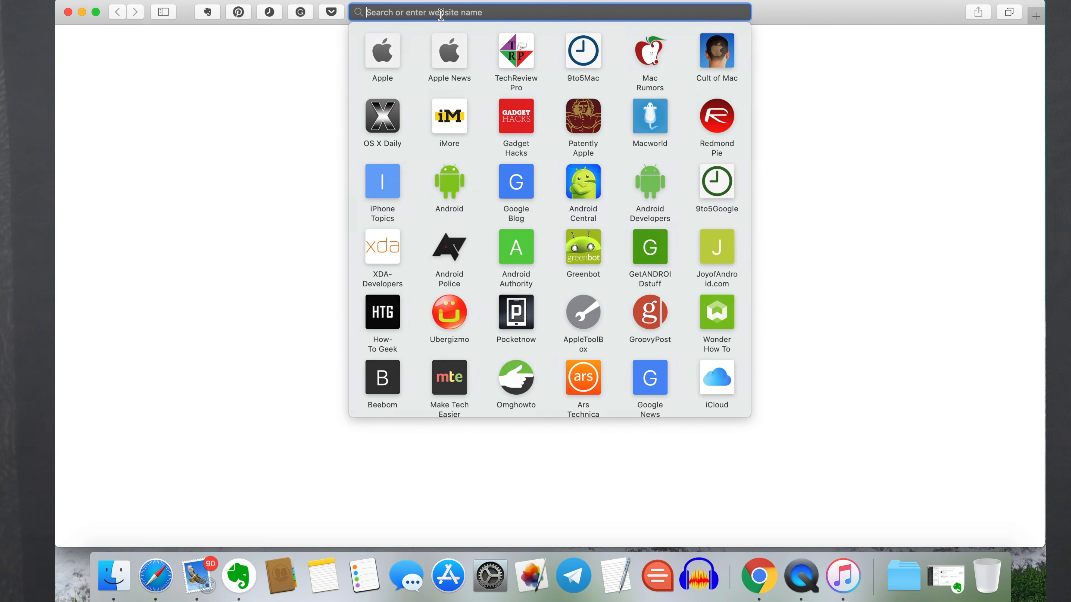
type("pinterest.com")
key("Return")
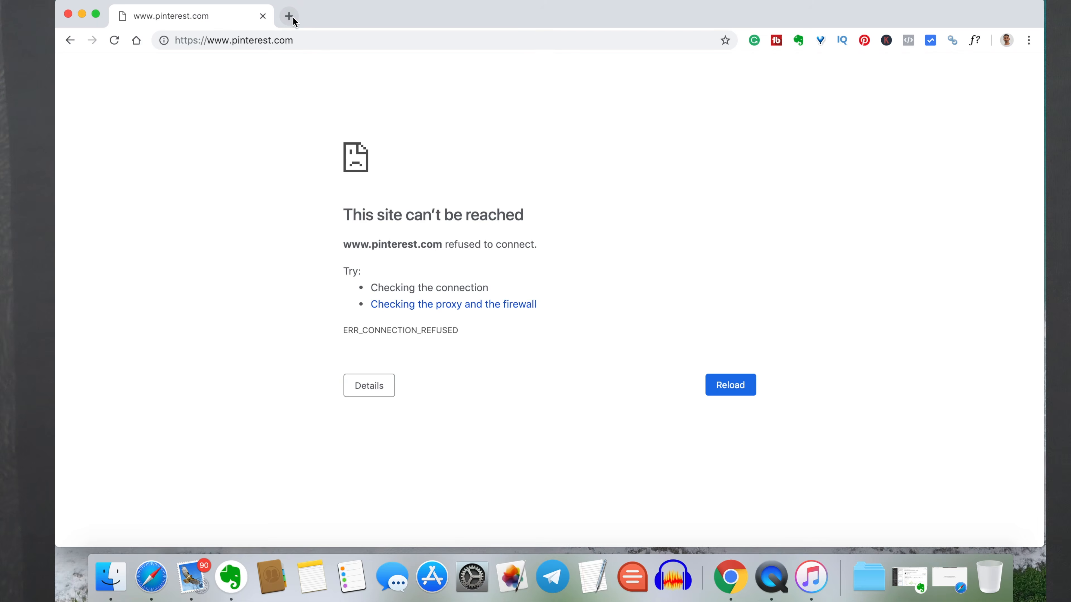
Step: Open google.com in a new Chrome tab and search for "public dns"
left_click(288, 16)
type("google.com")
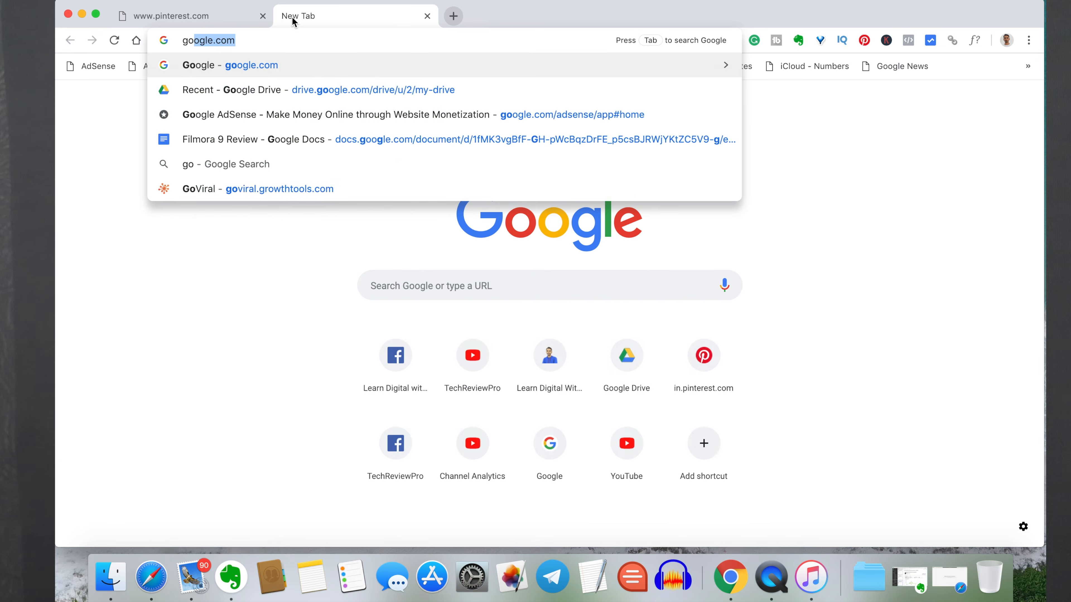
key("Return")
type("publi")
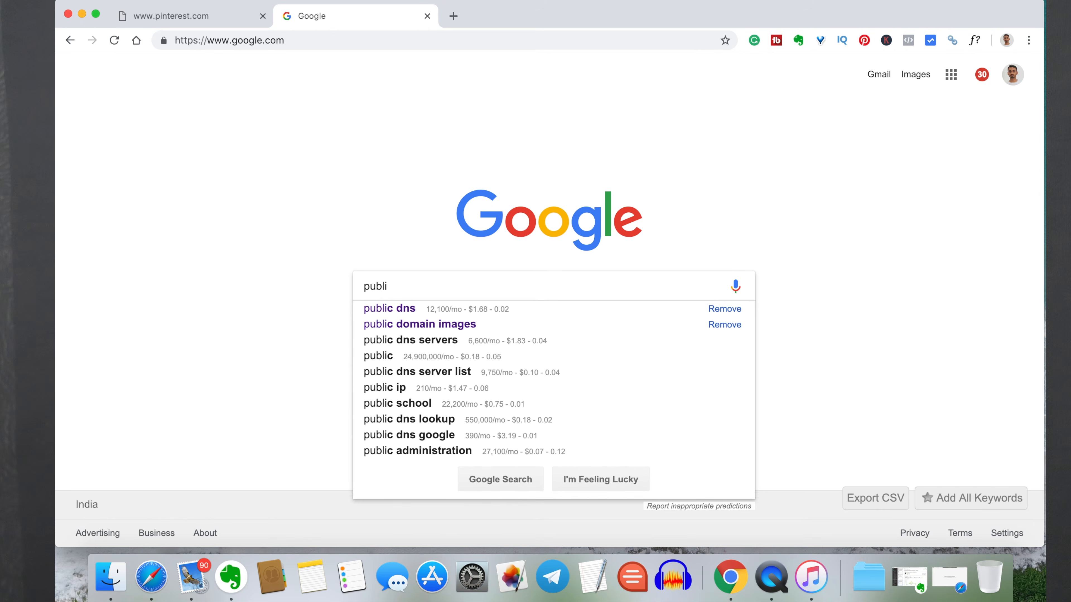
key("Down")
key("Return")
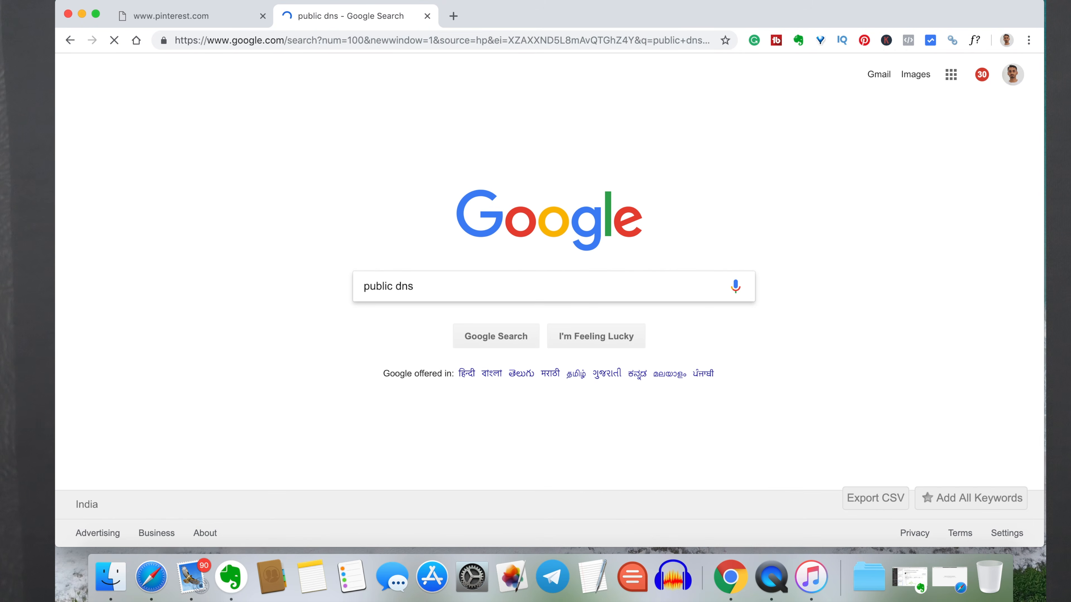
Step: Highlight the Google DNS addresses 8.8.4.4 and 8.8.8.8 in the first search result's description
double_click(467, 220)
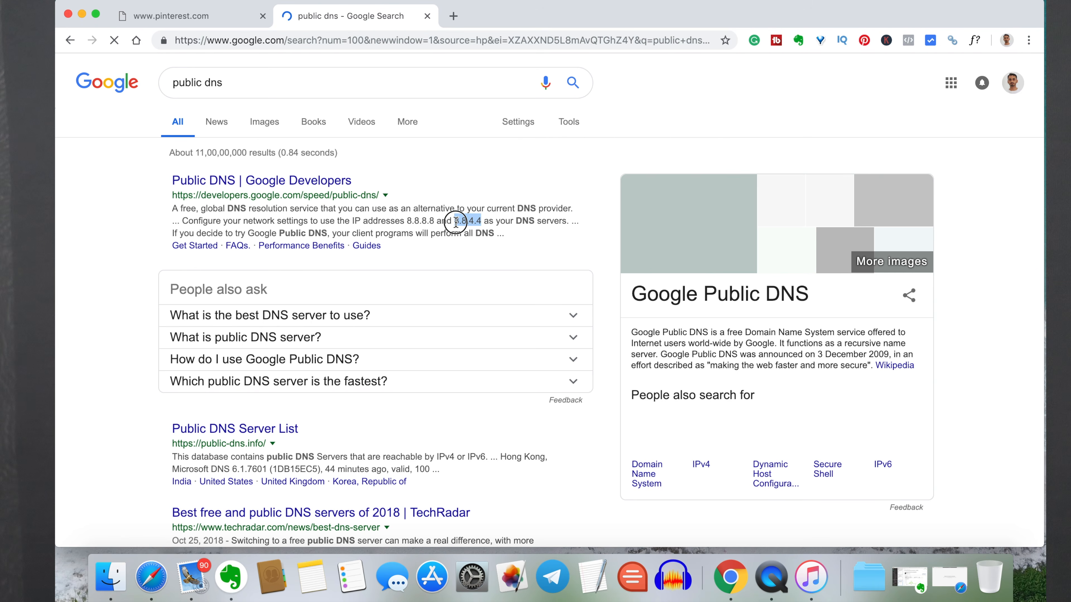
left_click_drag(435, 222, 402, 218)
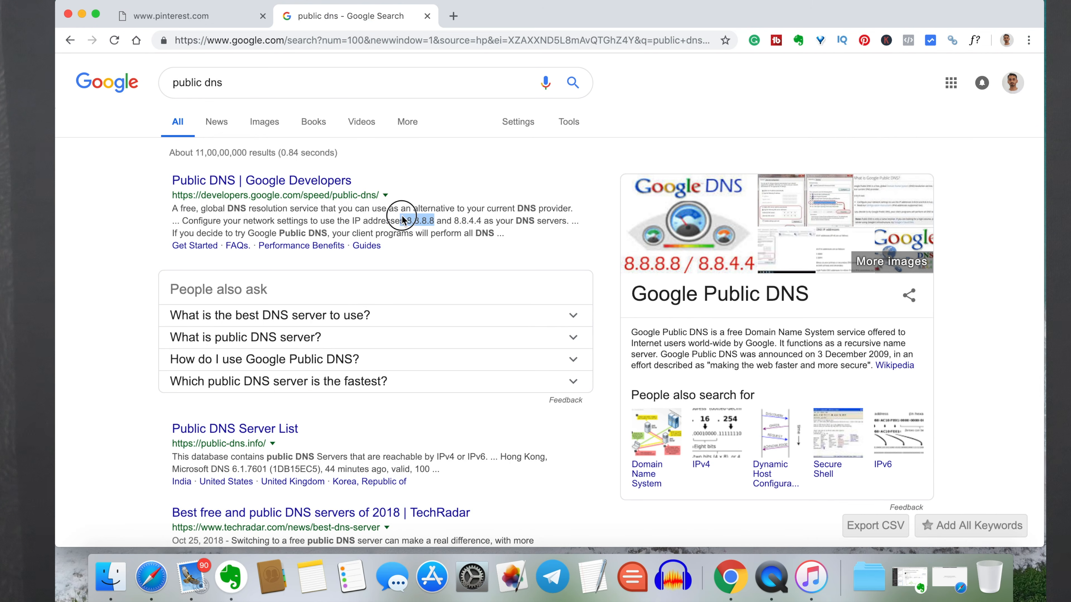
left_click(431, 222)
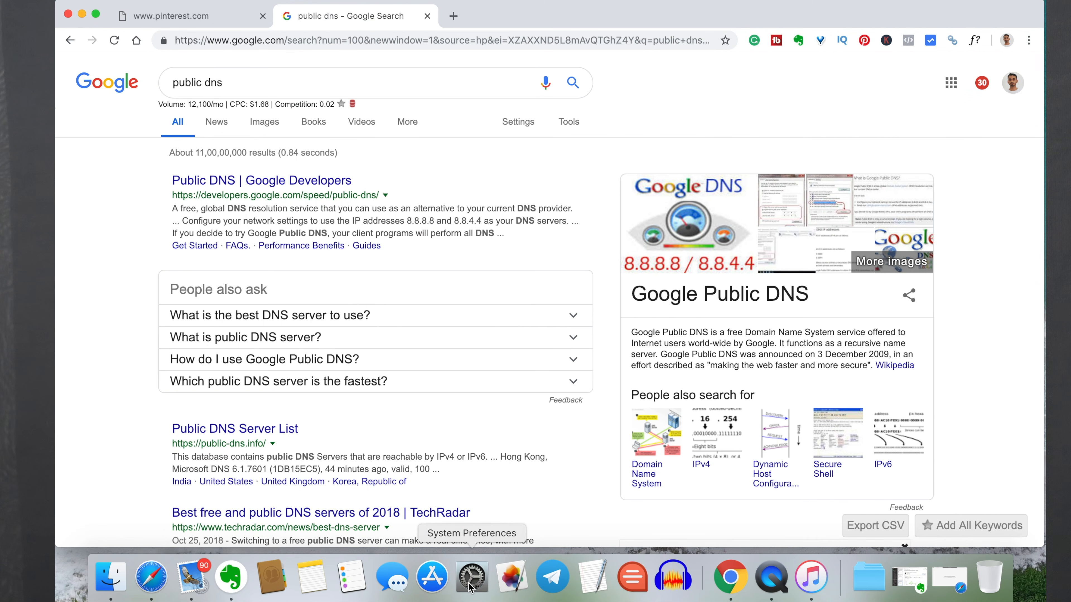
Step: Open System Preferences and bring up the DNS settings of the Wi-Fi network connection
left_click(471, 577)
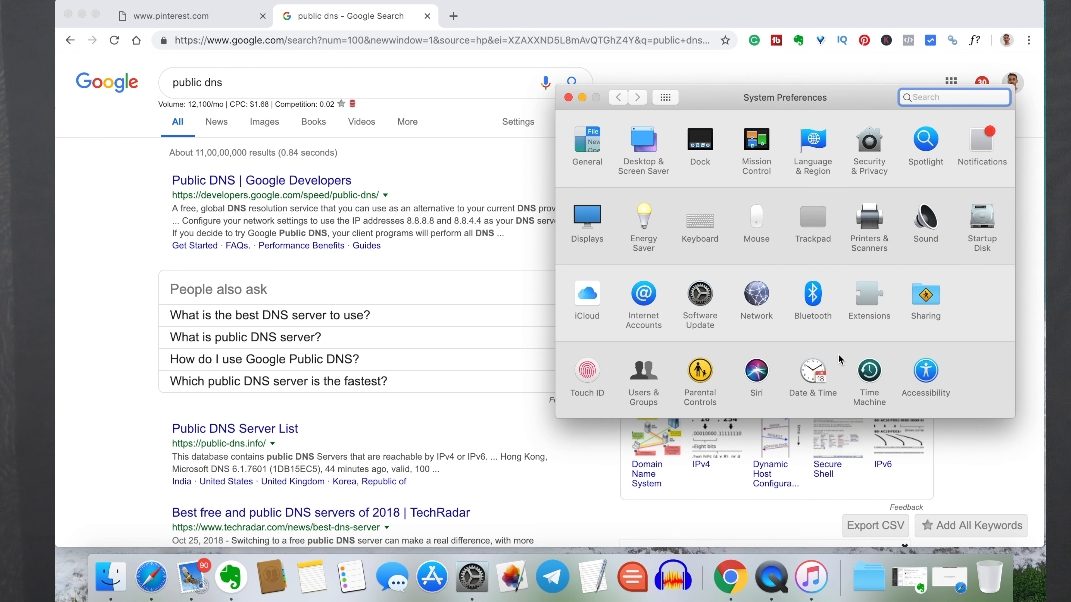
left_click(763, 300)
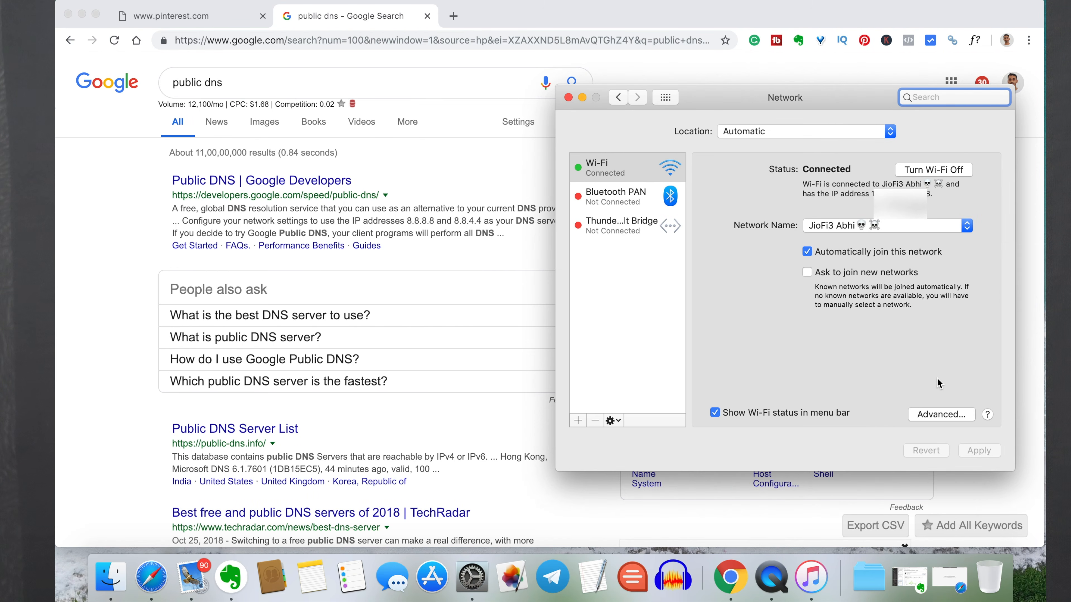
left_click(952, 410)
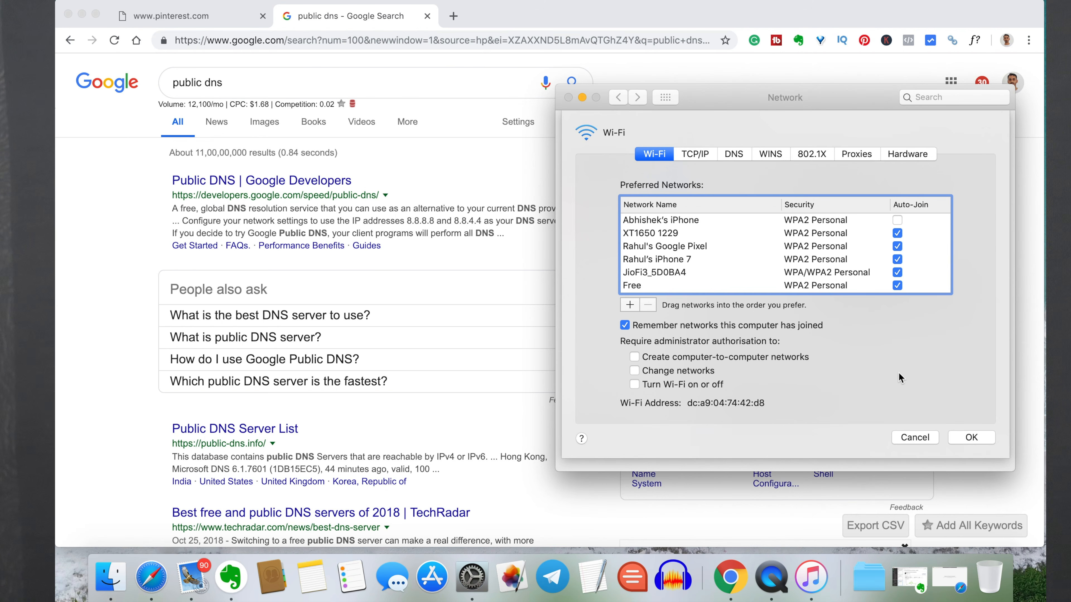
left_click(734, 155)
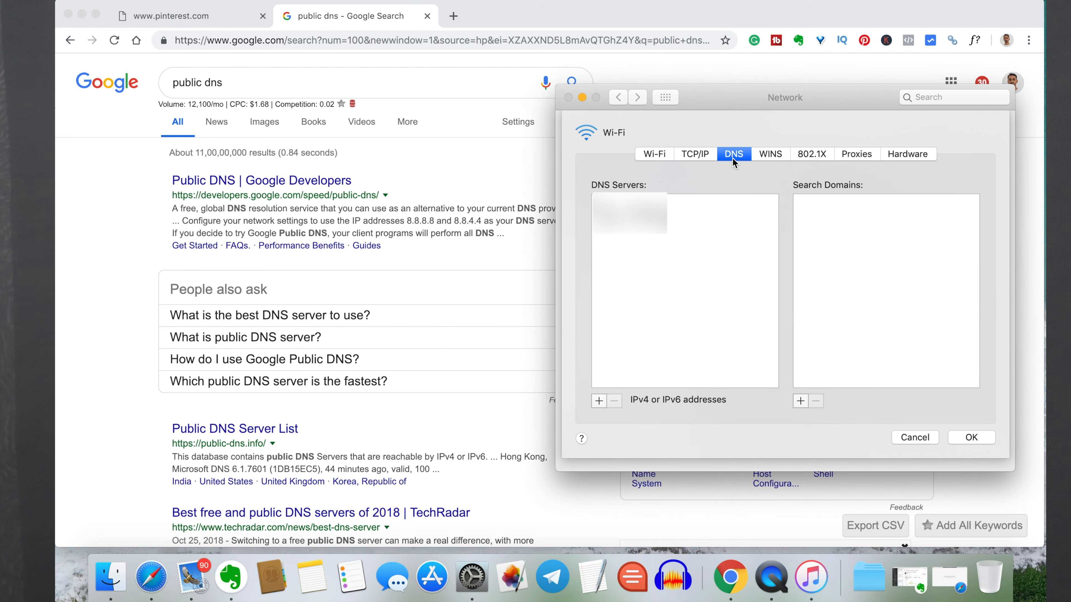
Step: Add 8.8.8.8 and 8.8.4.4 as the Wi-Fi DNS servers, apply the change and close System Preferences
left_click(599, 401)
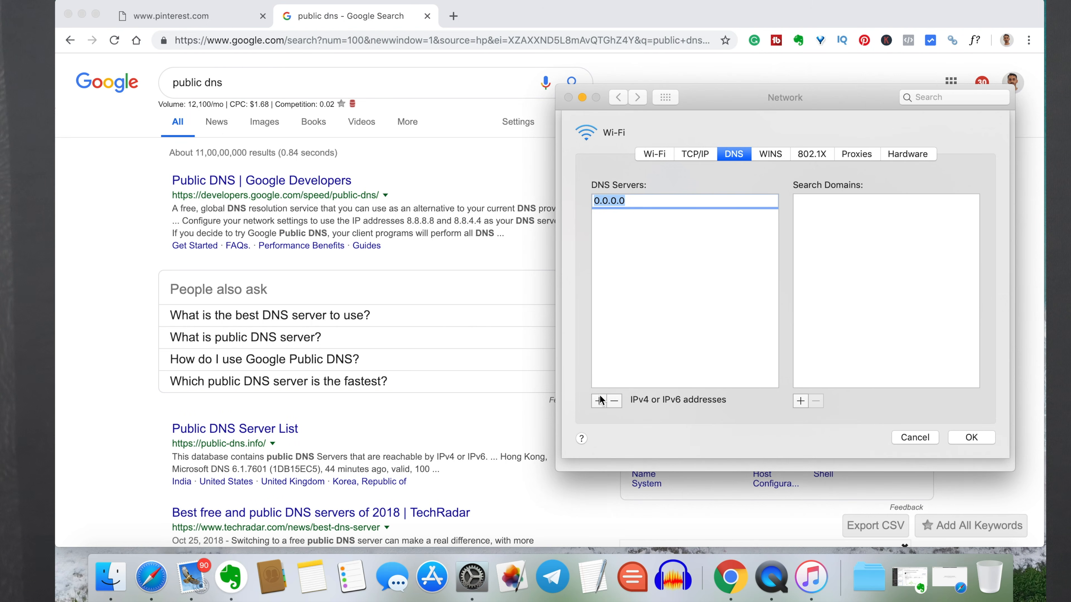
type("8.8.8.8")
left_click(599, 401)
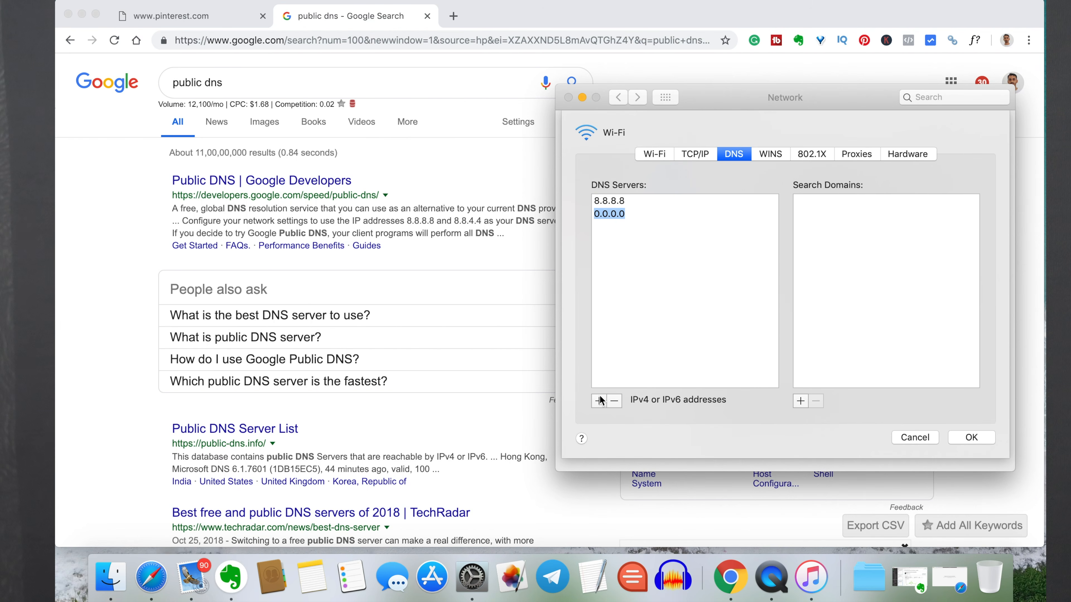
type("8.8.8")
key("BackSpace")
key("BackSpace")
type(".4.4")
left_click(959, 442)
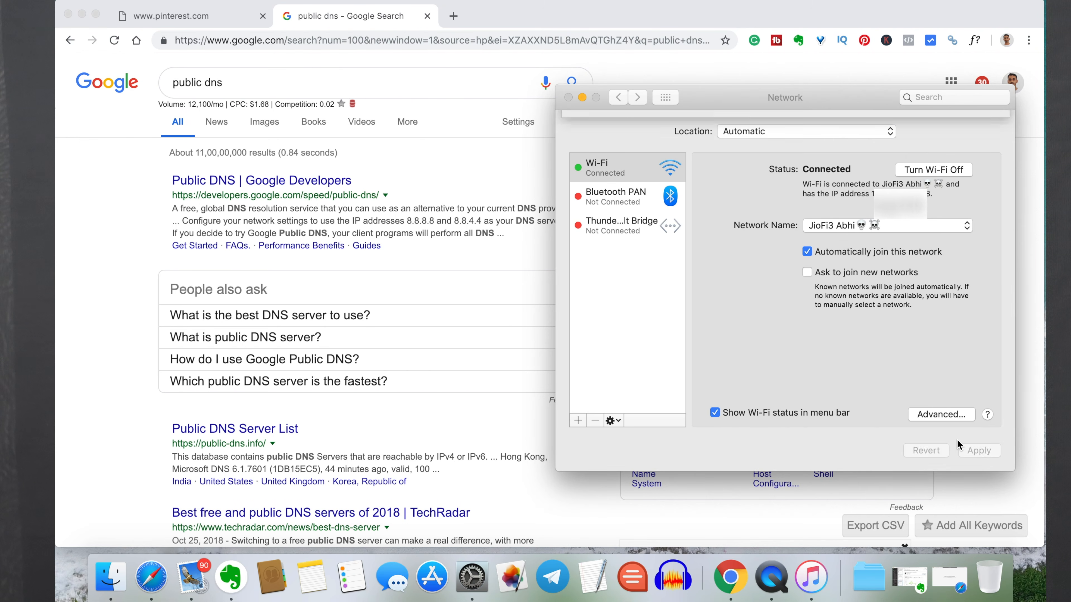
left_click(968, 452)
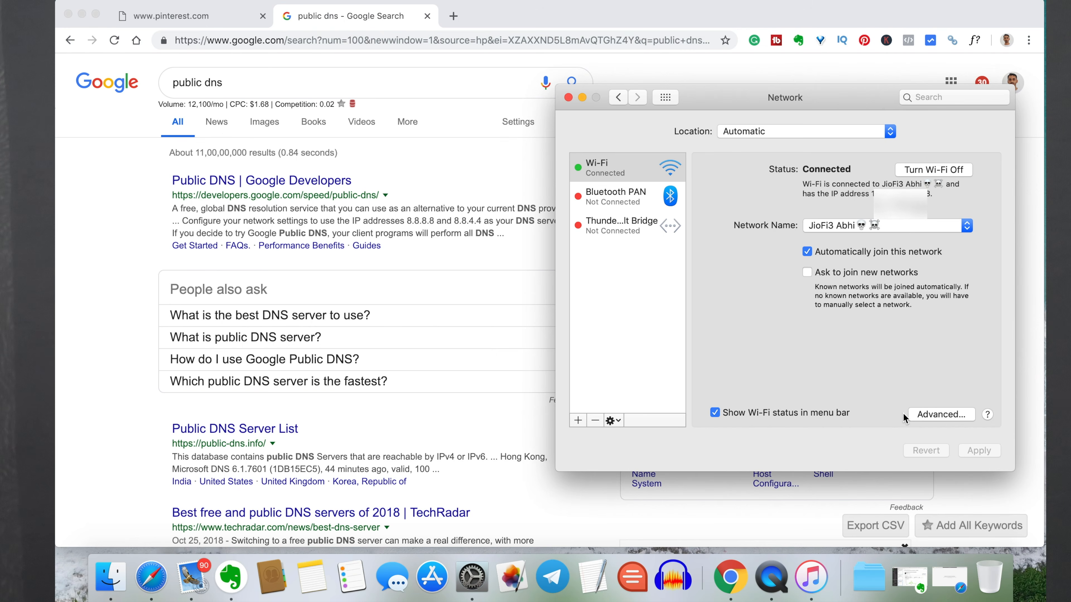
left_click(569, 98)
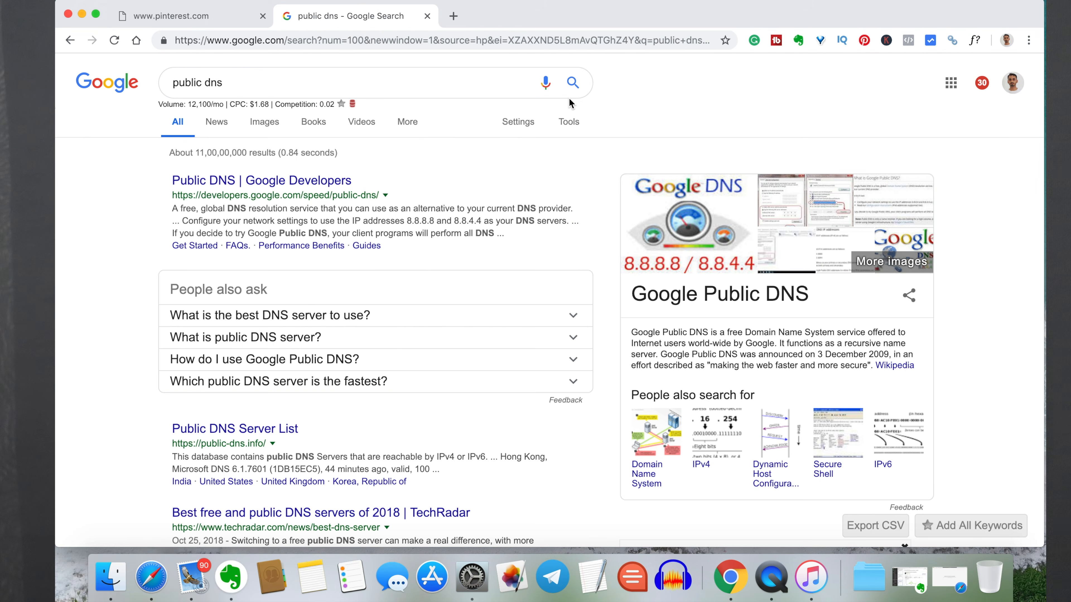
Step: Reload the Pinterest page in Chrome, and load Pinterest in Safari as well
left_click(198, 21)
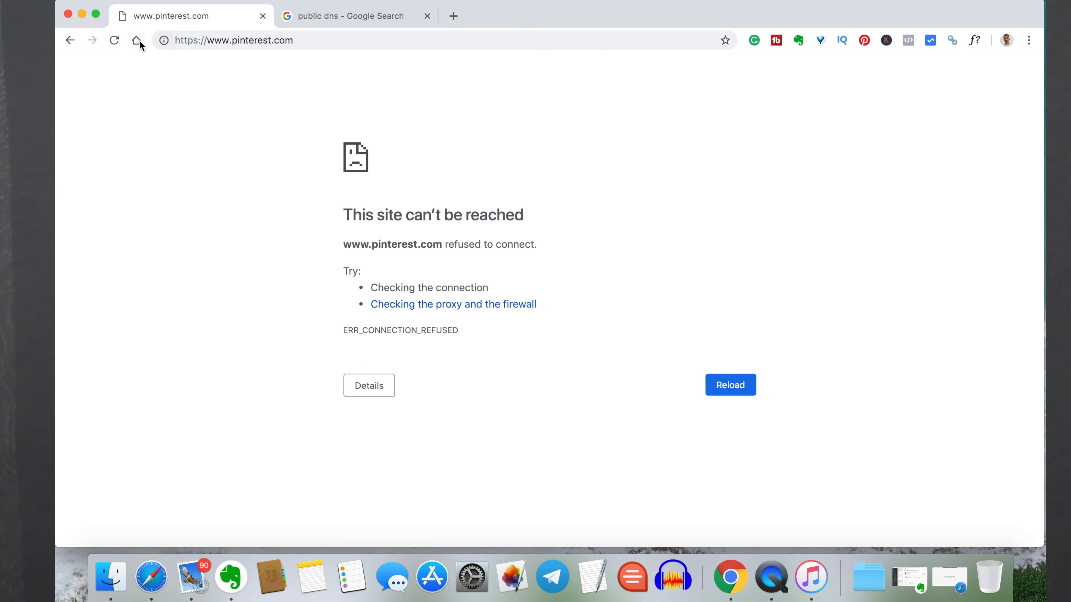
left_click(113, 41)
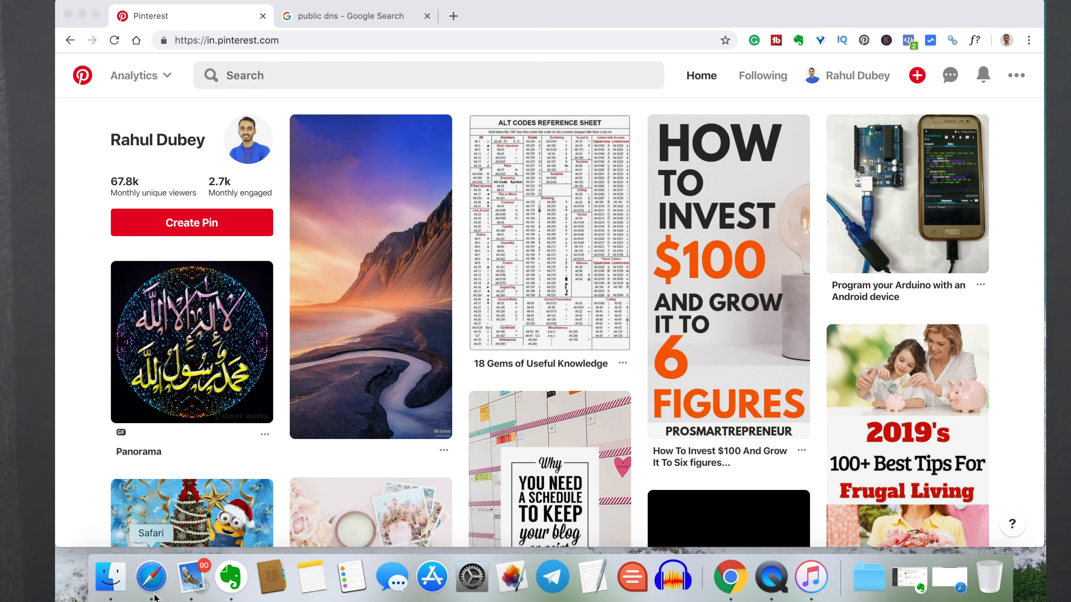
left_click(155, 597)
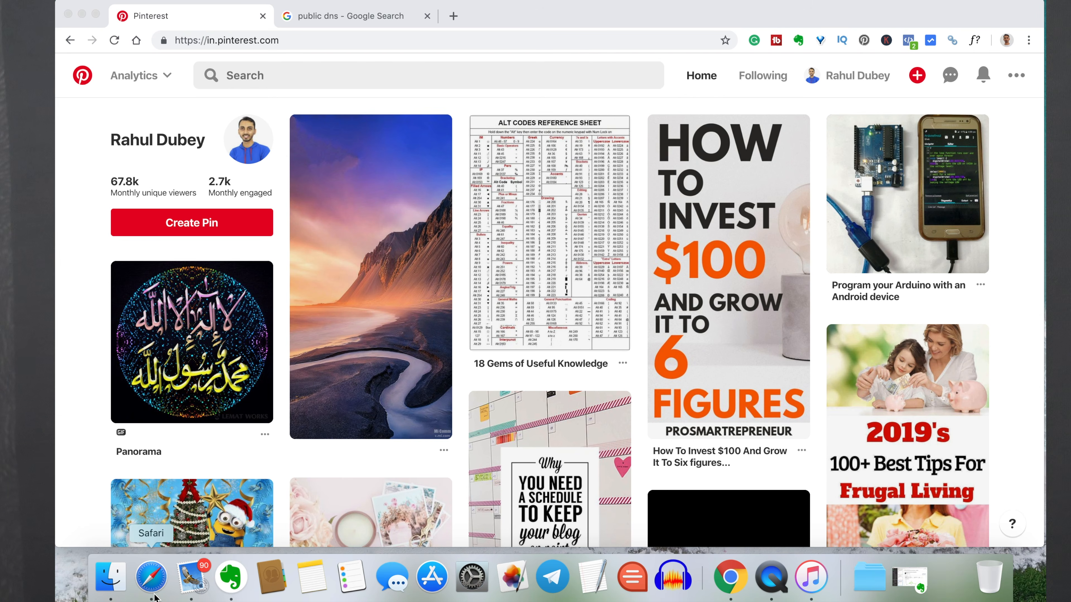
type("pin")
key("Return")
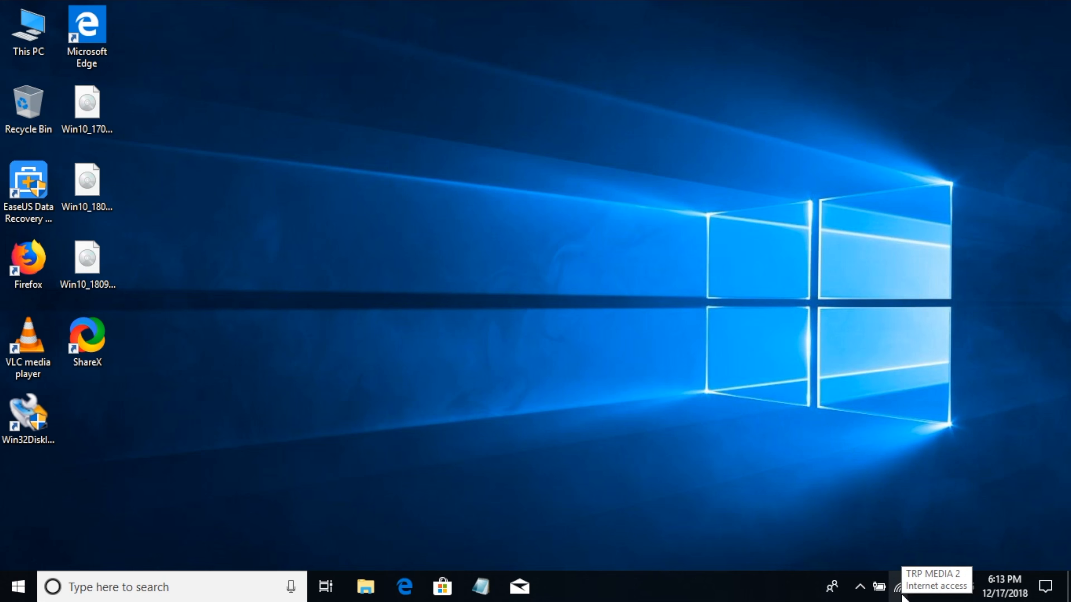
Step: Open the Network and Sharing Centre from the Windows Network & Internet settings
right_click(902, 596)
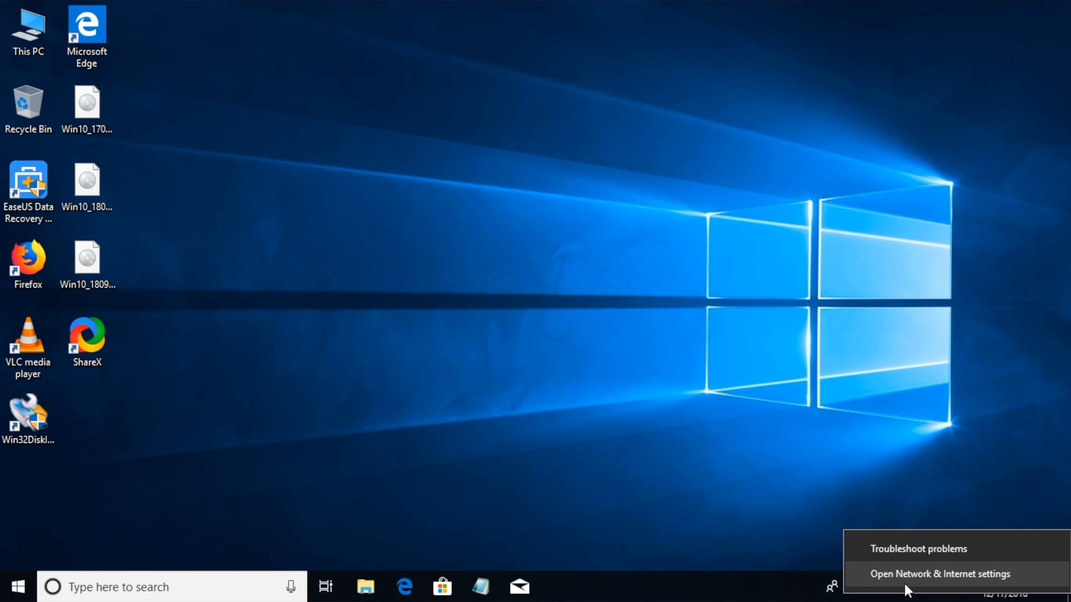
left_click(906, 590)
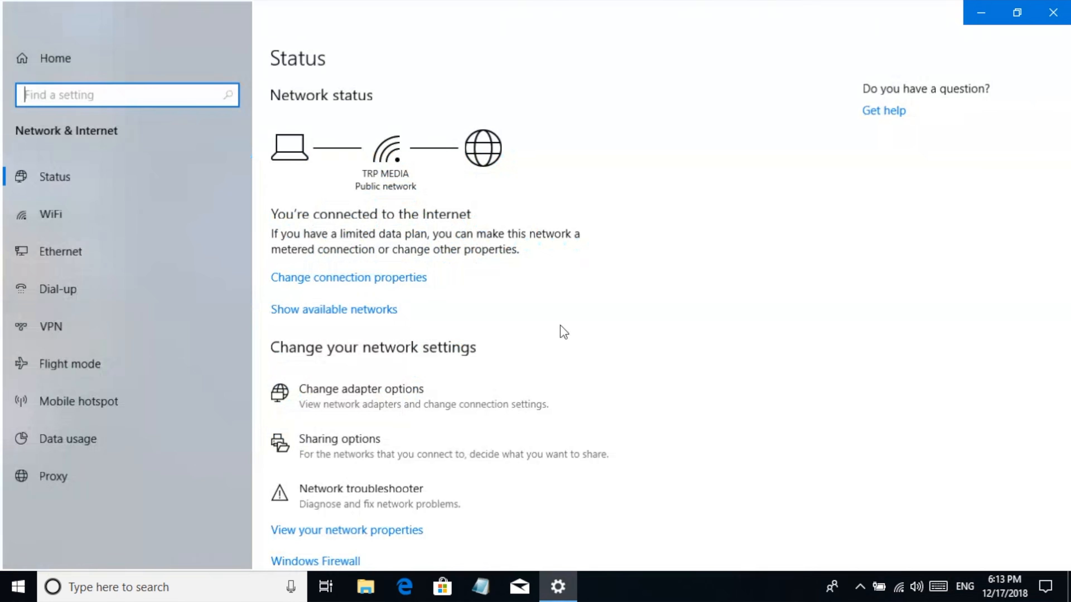
scroll(637, 331, "down", 1)
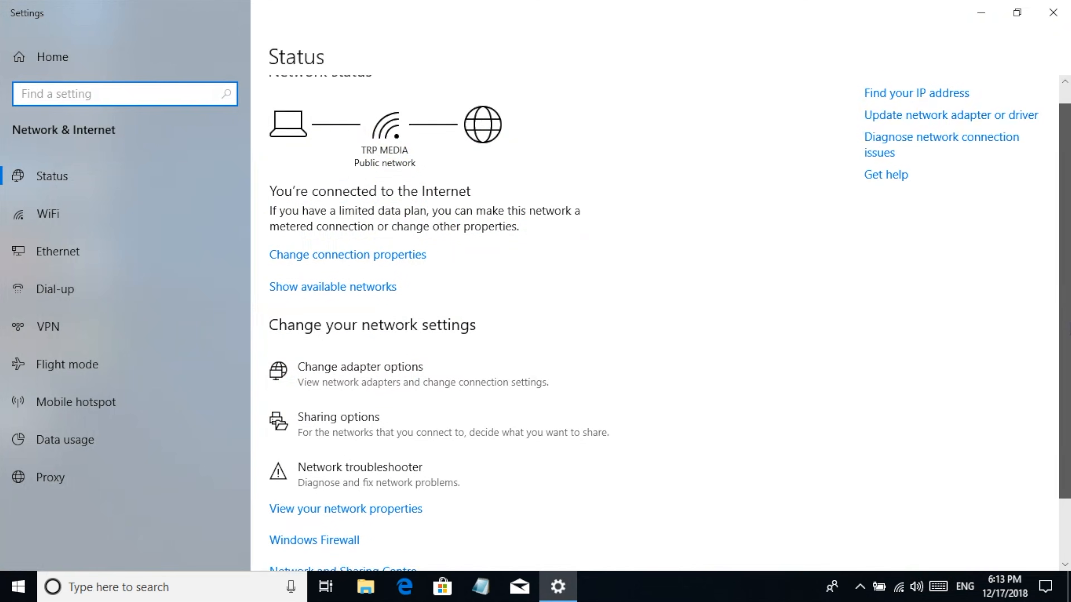
scroll(637, 331, "down", 2)
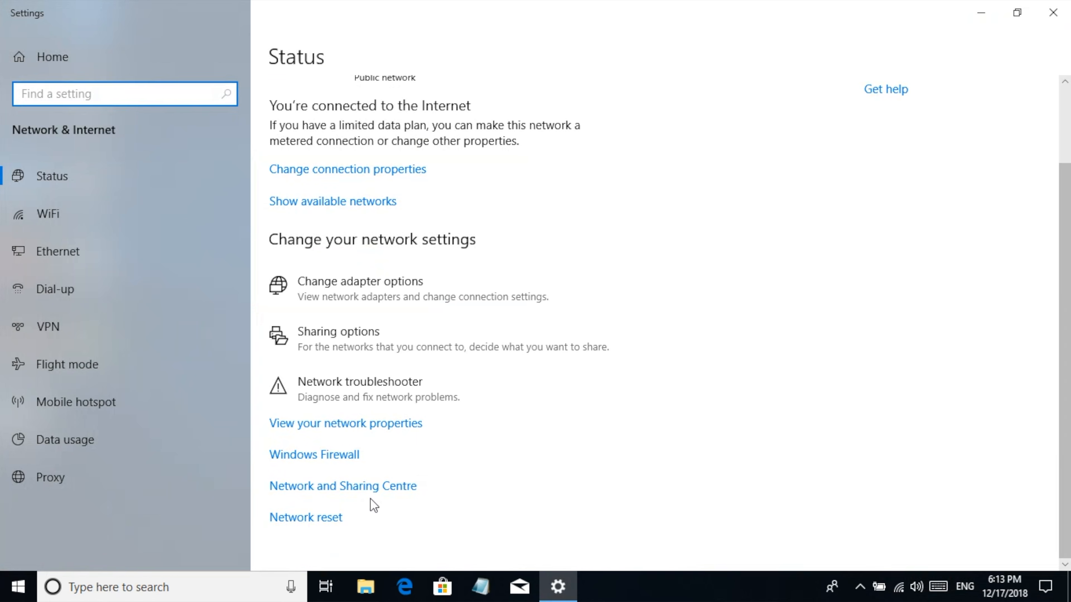
left_click(347, 489)
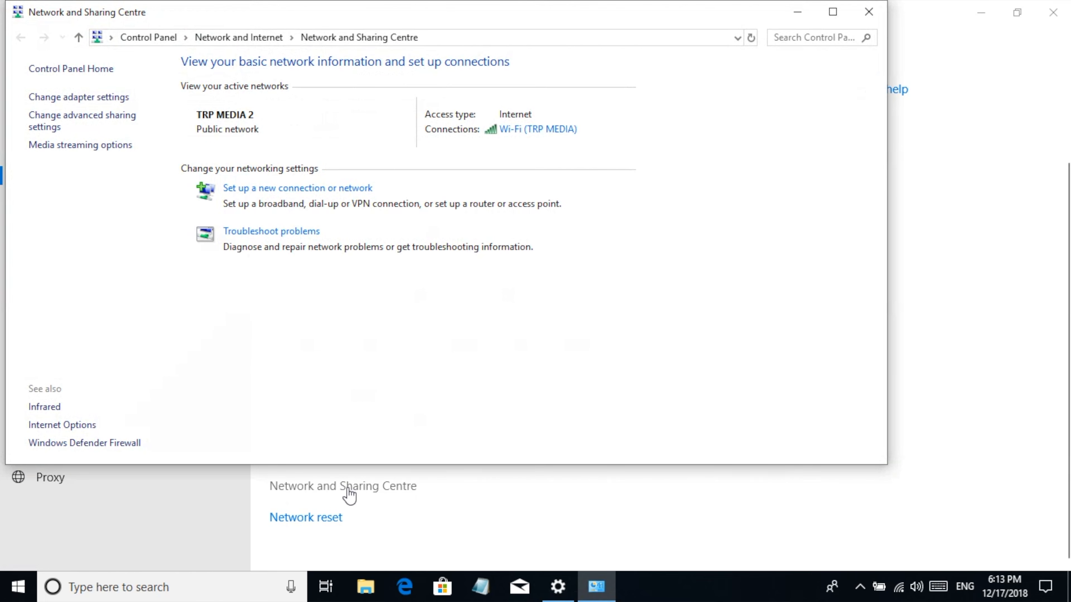
Step: Open the Internet Protocol Version 4 (TCP/IPv4) properties of the active Wi-Fi connection
left_click(563, 131)
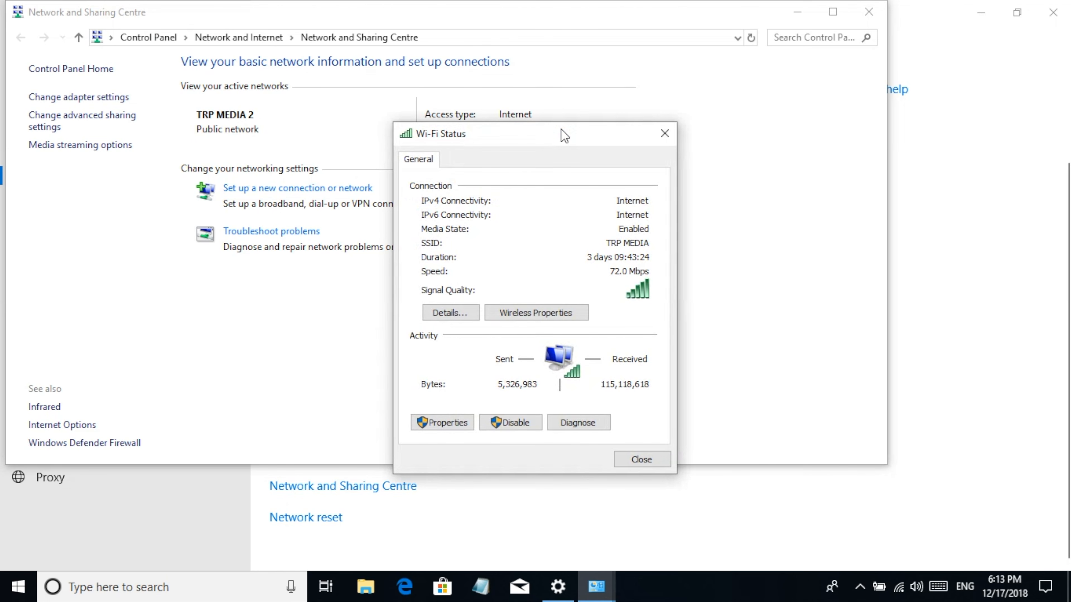
left_click(446, 426)
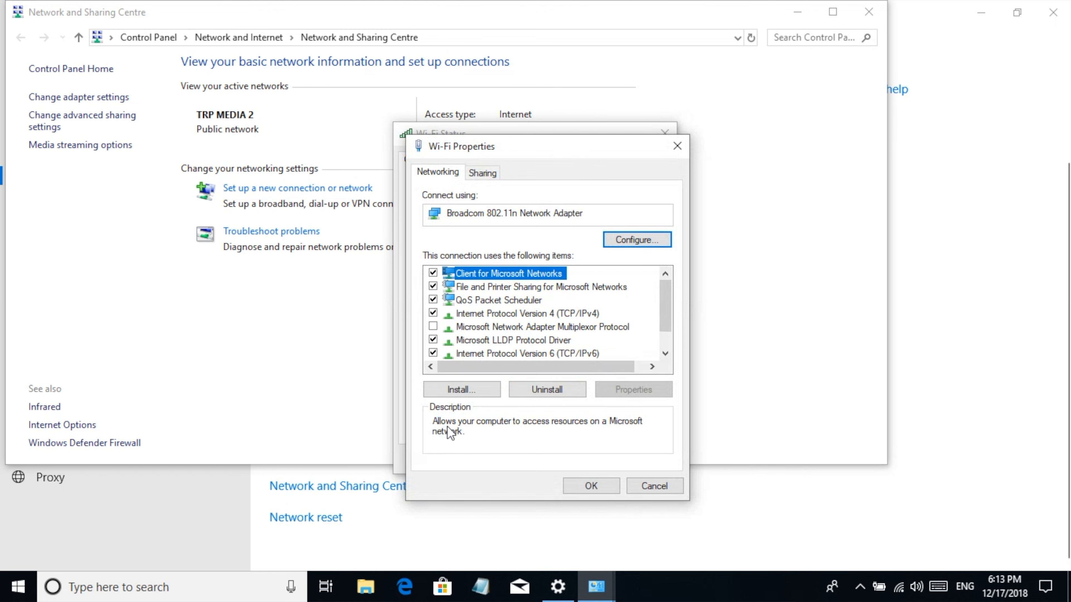
left_click(561, 314)
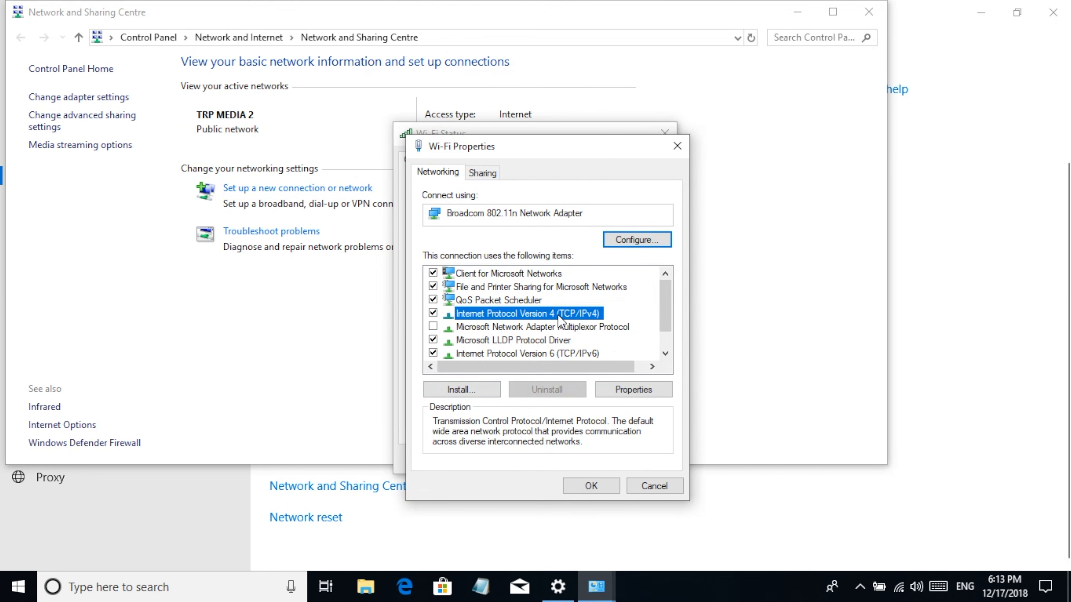
left_click(626, 395)
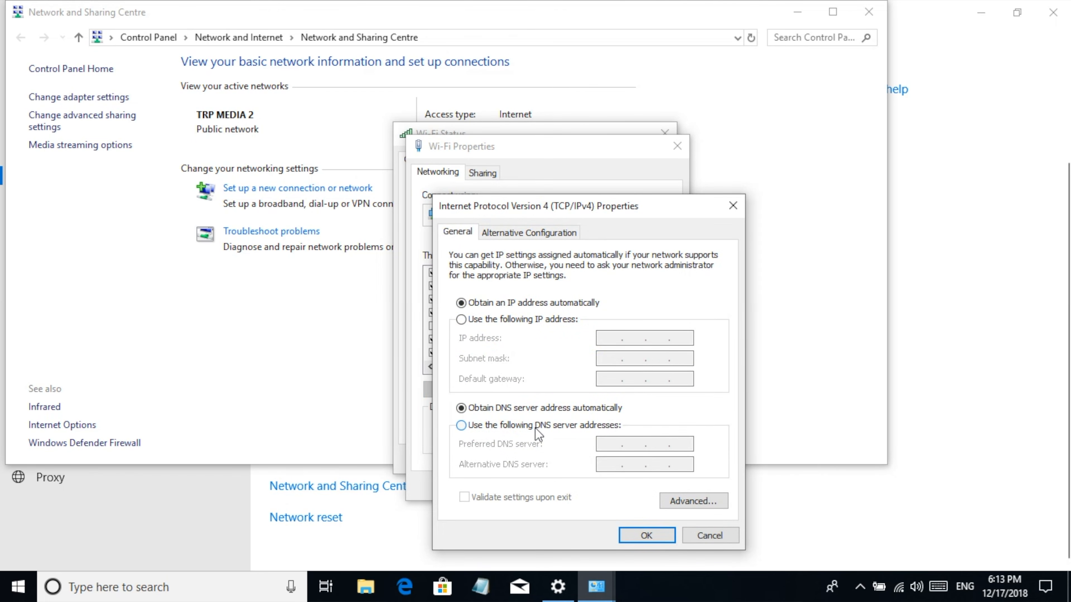
Step: Set the preferred DNS server to 8.8.8.8 and the alternative to 8.8.4.4, then confirm and close the Wi-Fi dialogs
left_click(535, 428)
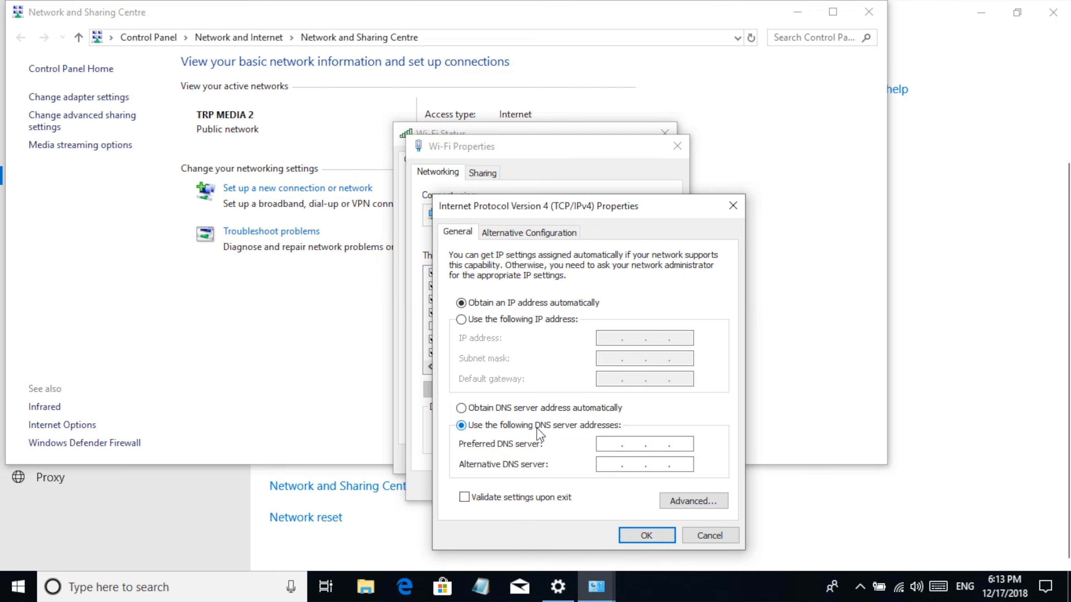
type("8.8.8.8")
type("8.8.4")
type(".4")
left_click(637, 537)
left_click(600, 489)
left_click(642, 459)
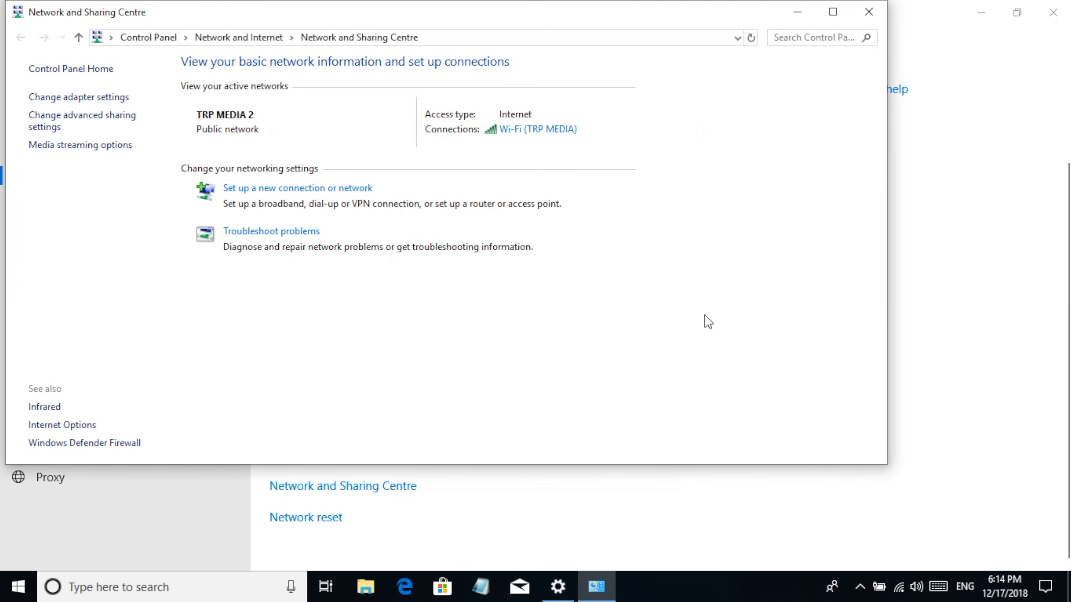
Step: Switch to Microsoft Edge and load pinterest.com
left_click(404, 587)
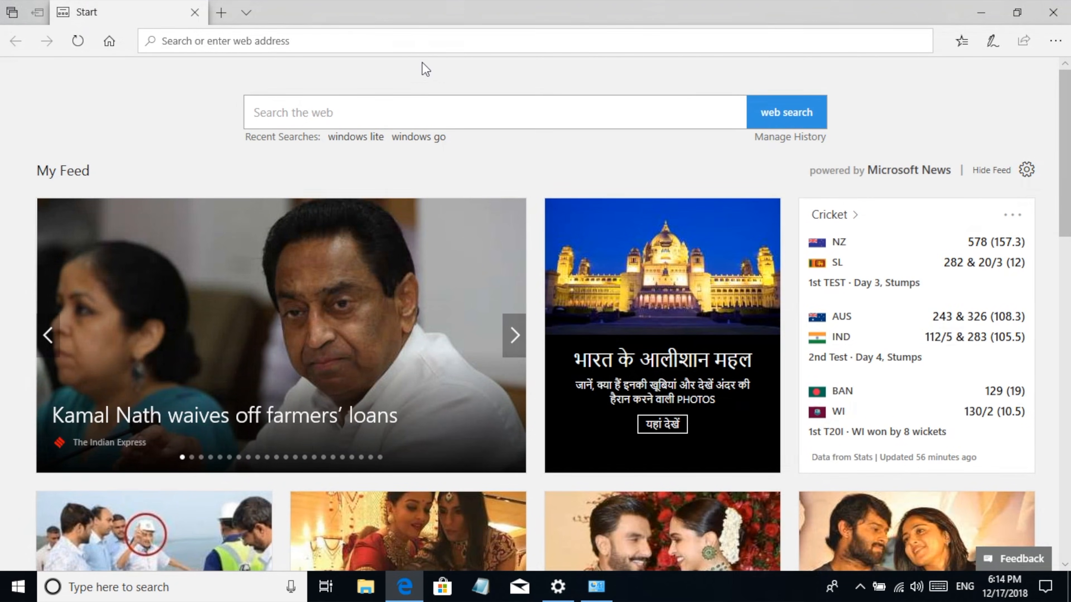
type("pinterest.com/")
key("Return")
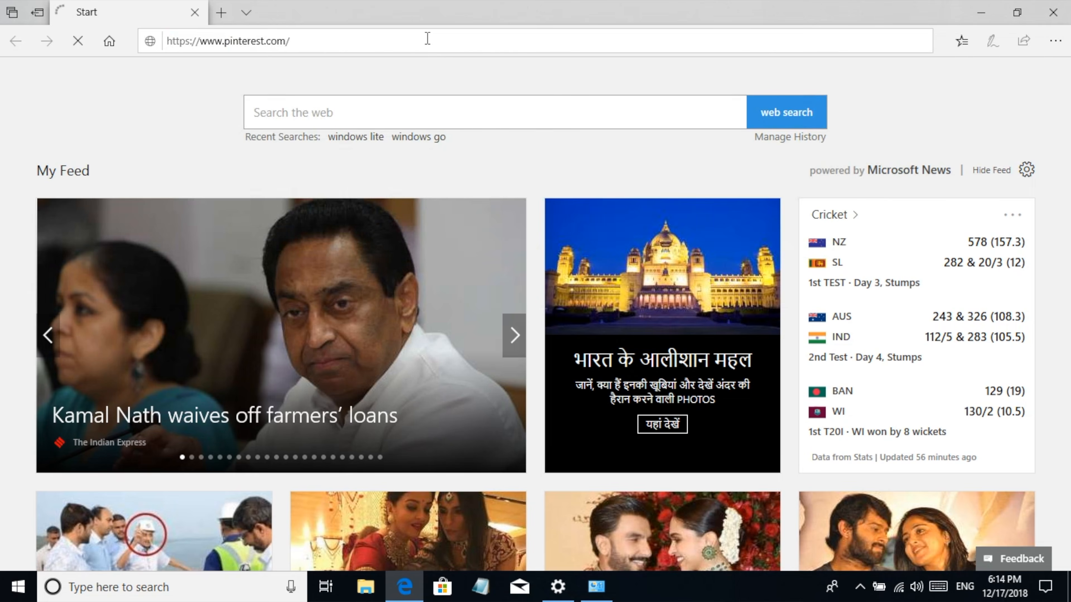